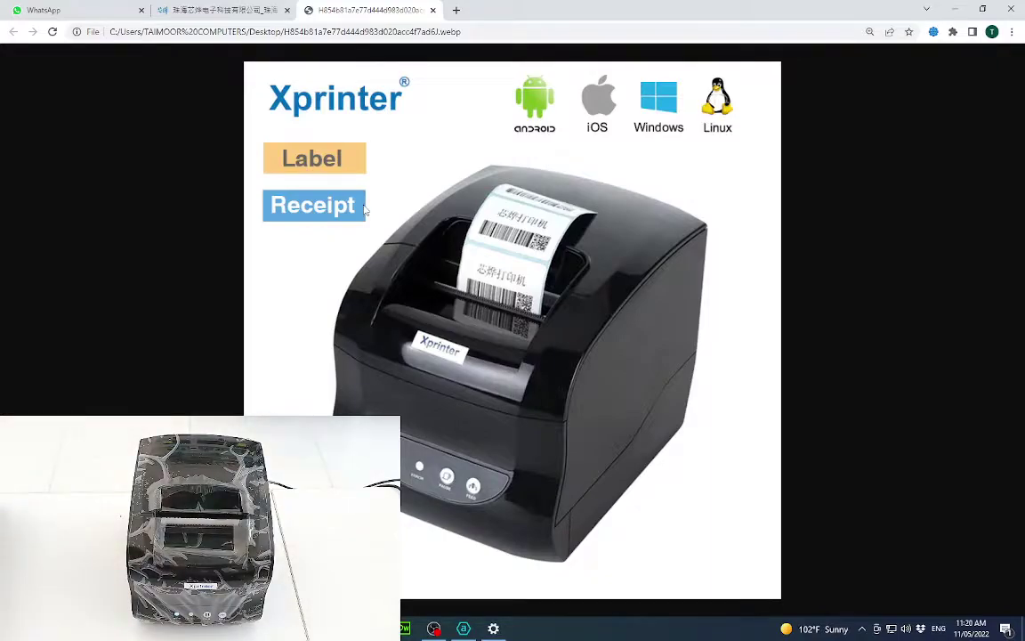
# Download the Windows receipt printer driver from xprinter.net's English Drivers page
pyautogui.click(248, 15)
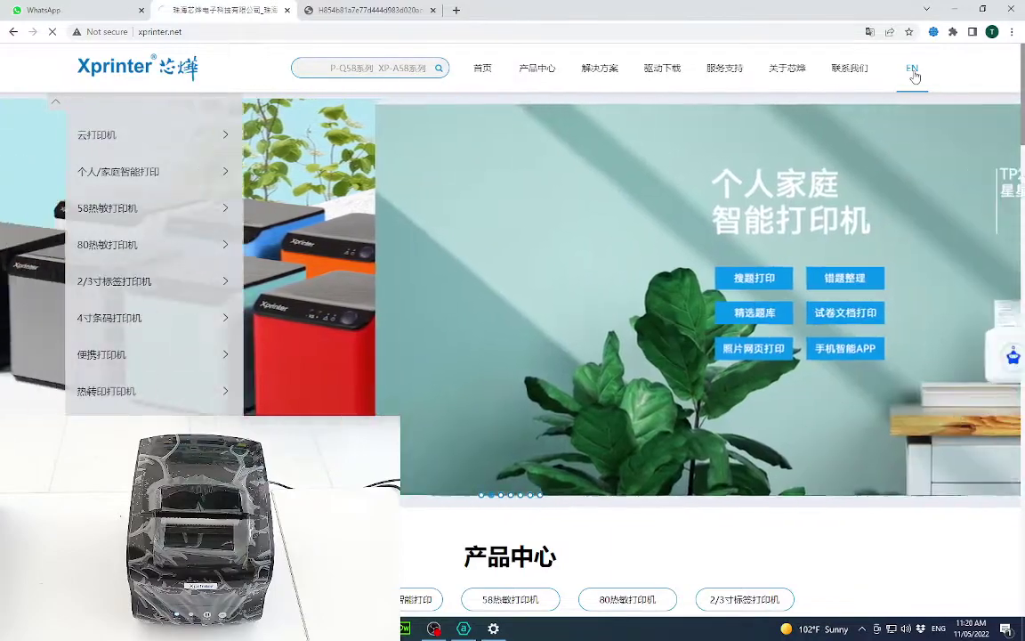
pyautogui.click(913, 71)
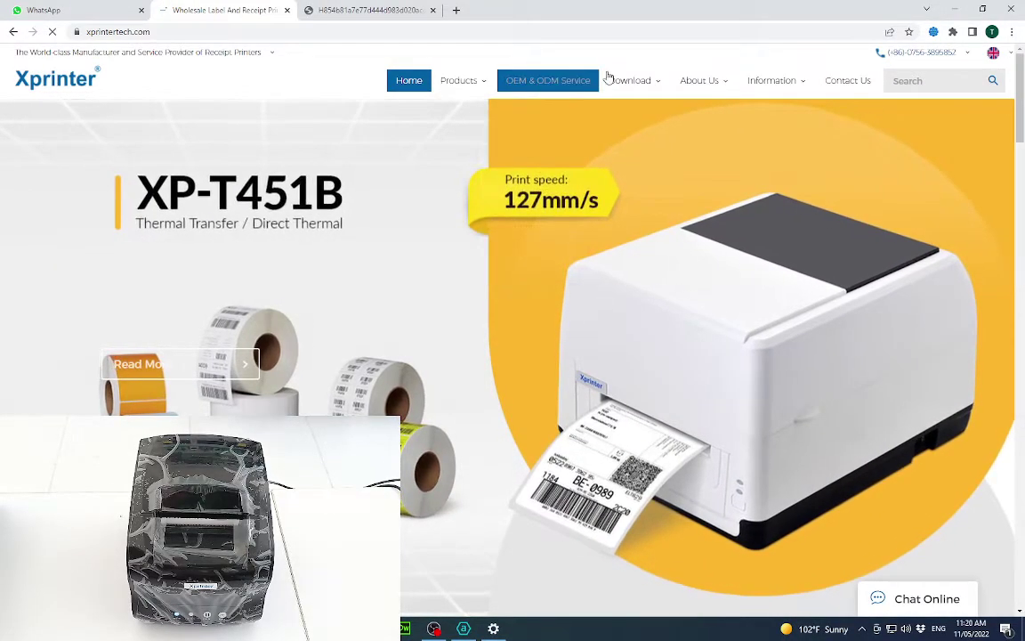
pyautogui.moveTo(634, 81)
pyautogui.click(636, 104)
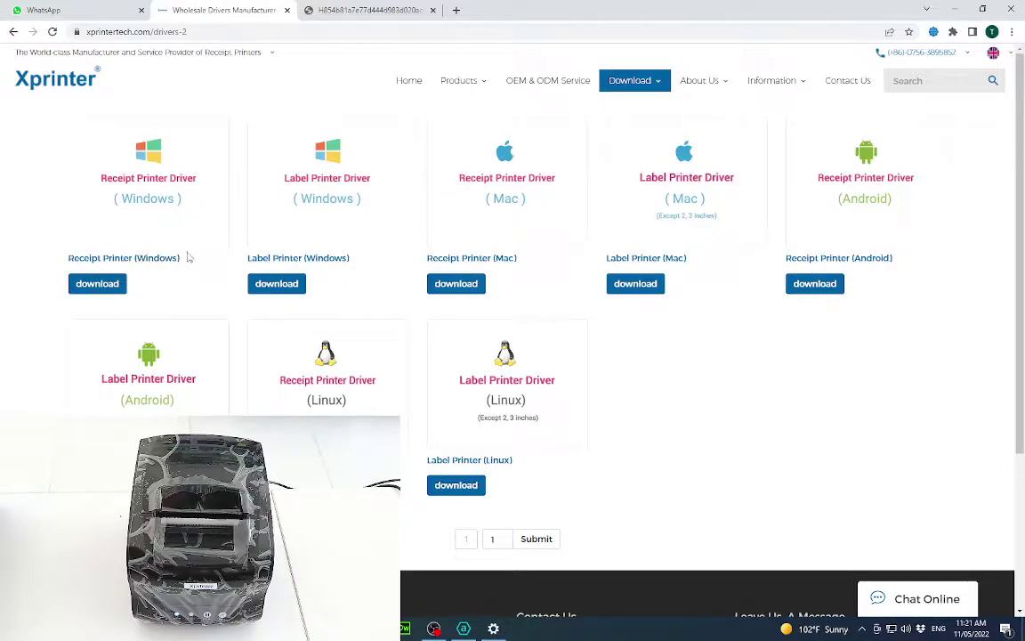
pyautogui.click(90, 284)
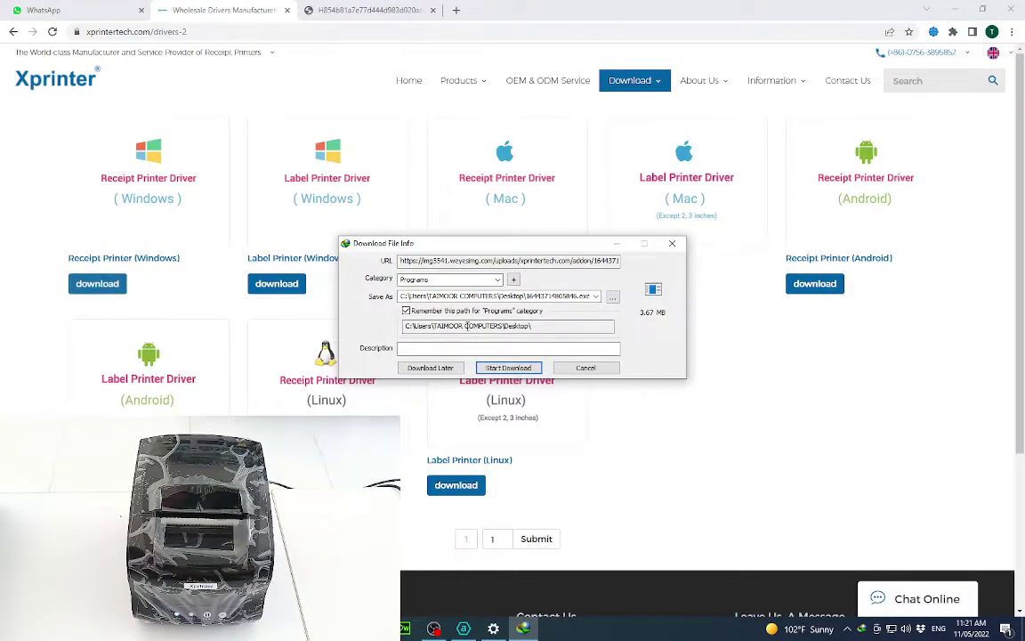
pyautogui.press('Return')
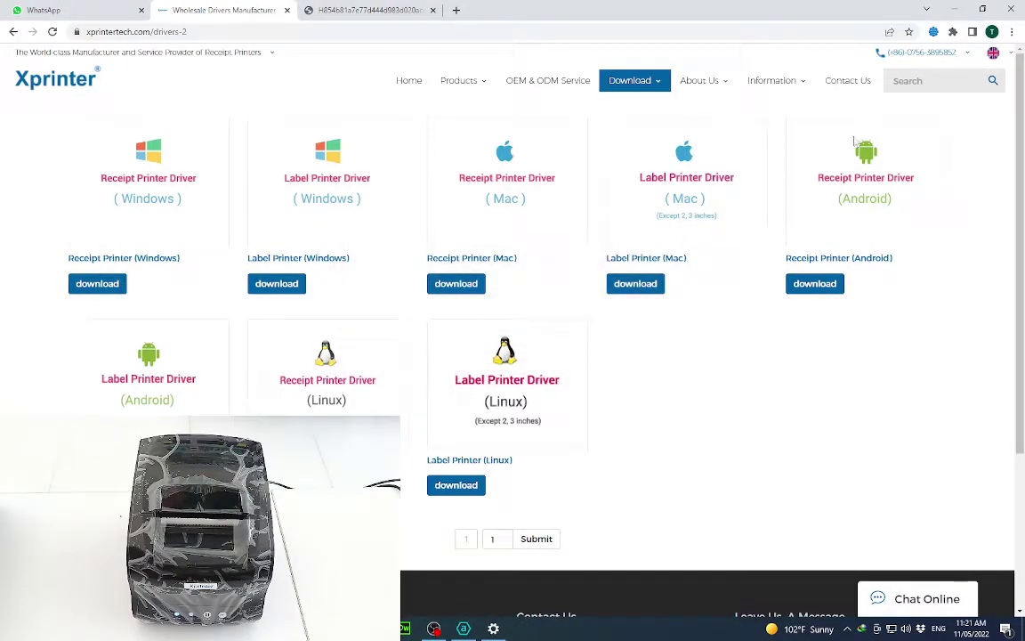
pyautogui.click(959, 9)
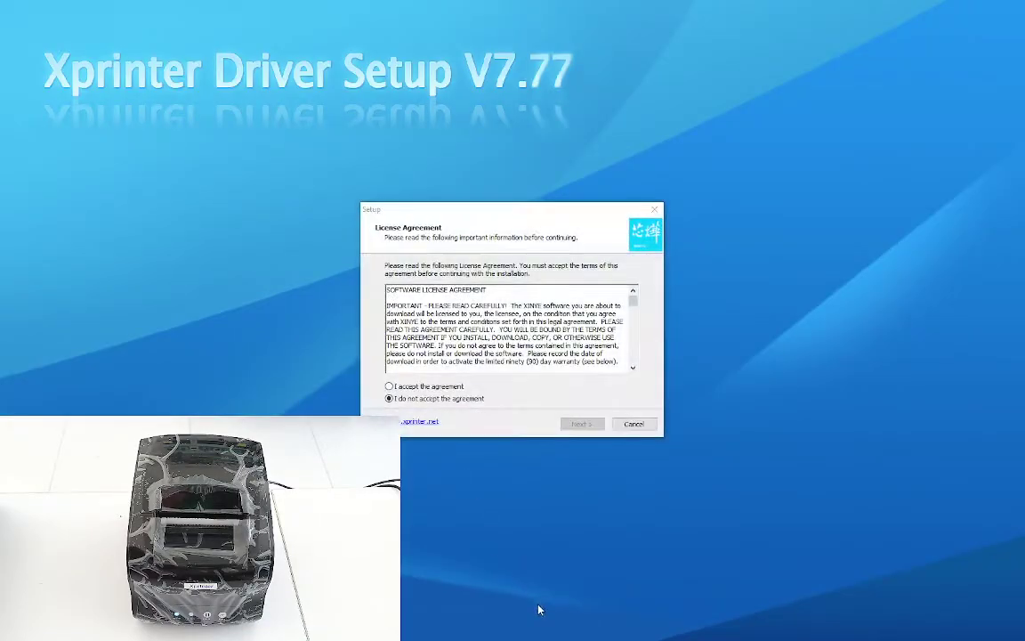
# Accept the licence and install Xprinter Driver V7.77 to the default folder
pyautogui.click(425, 388)
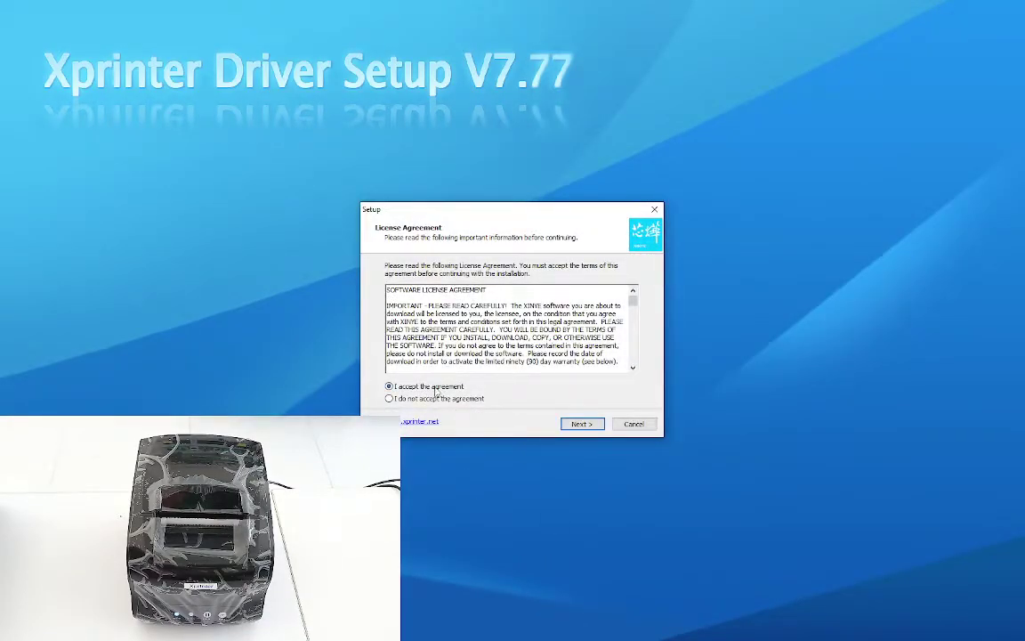
pyautogui.click(591, 426)
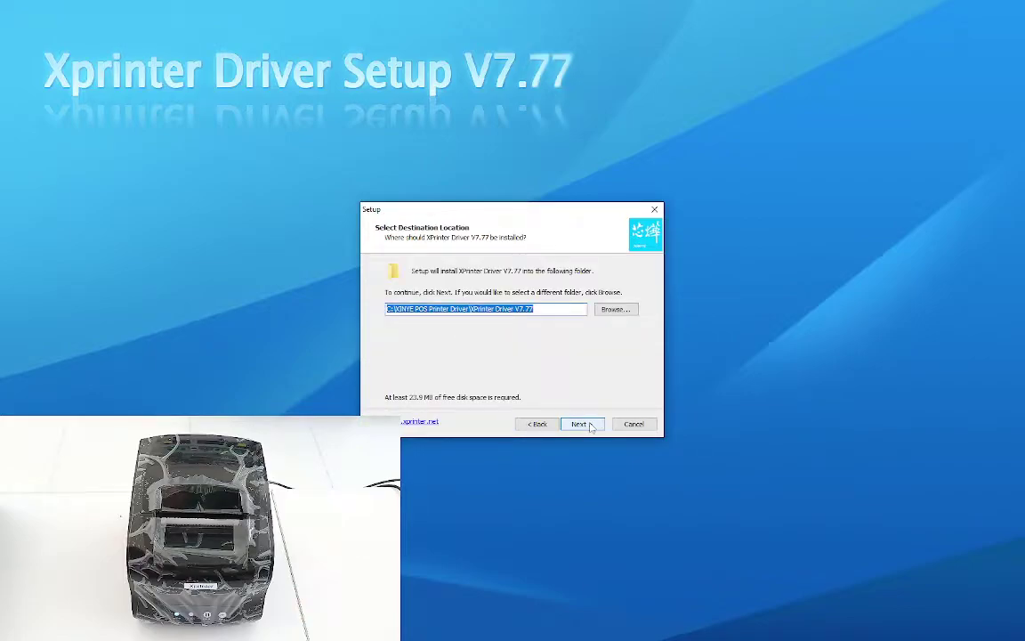
pyautogui.click(591, 426)
pyautogui.click(591, 426)
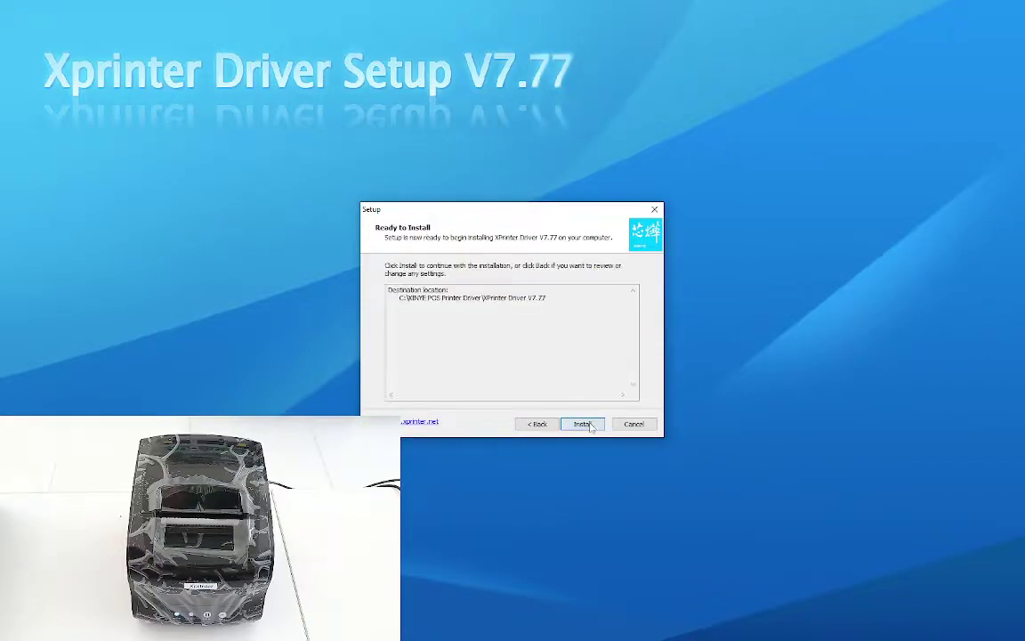
pyautogui.click(591, 426)
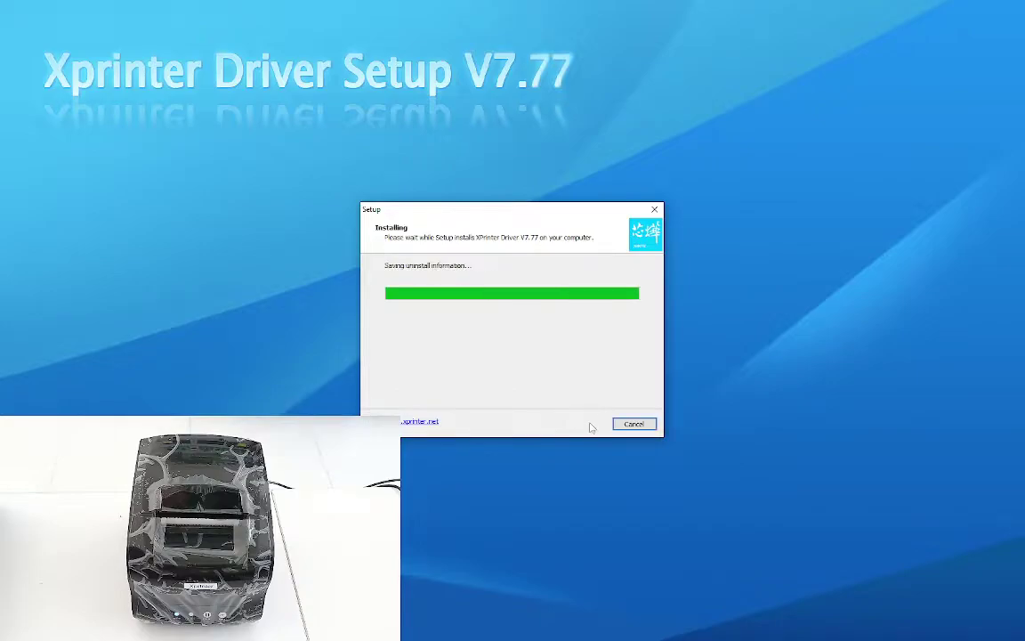
# Set the printer interface to USB and detect its USB port
pyautogui.click(589, 427)
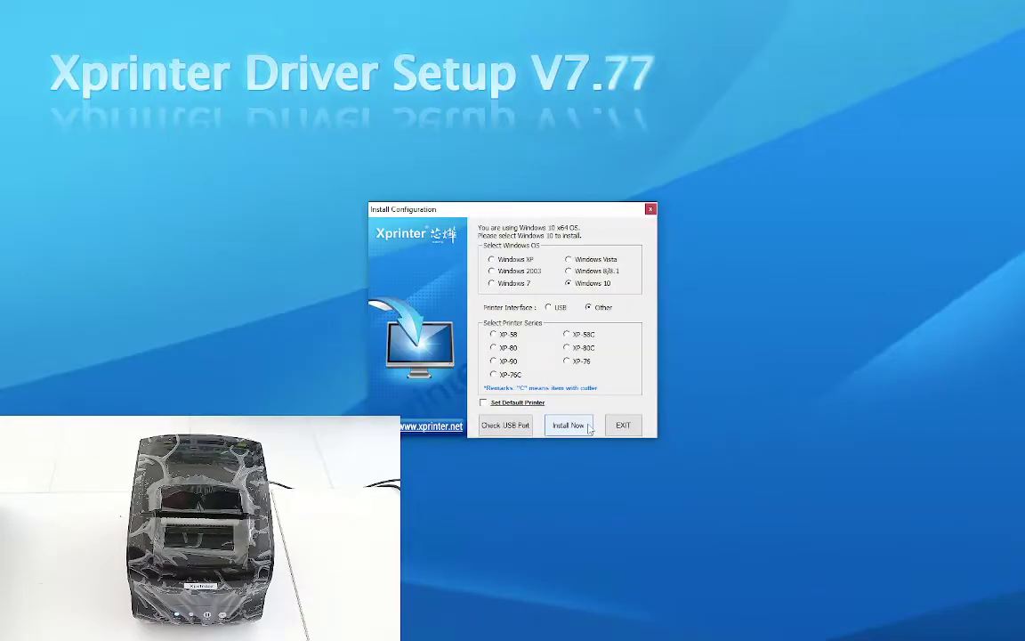
pyautogui.click(548, 307)
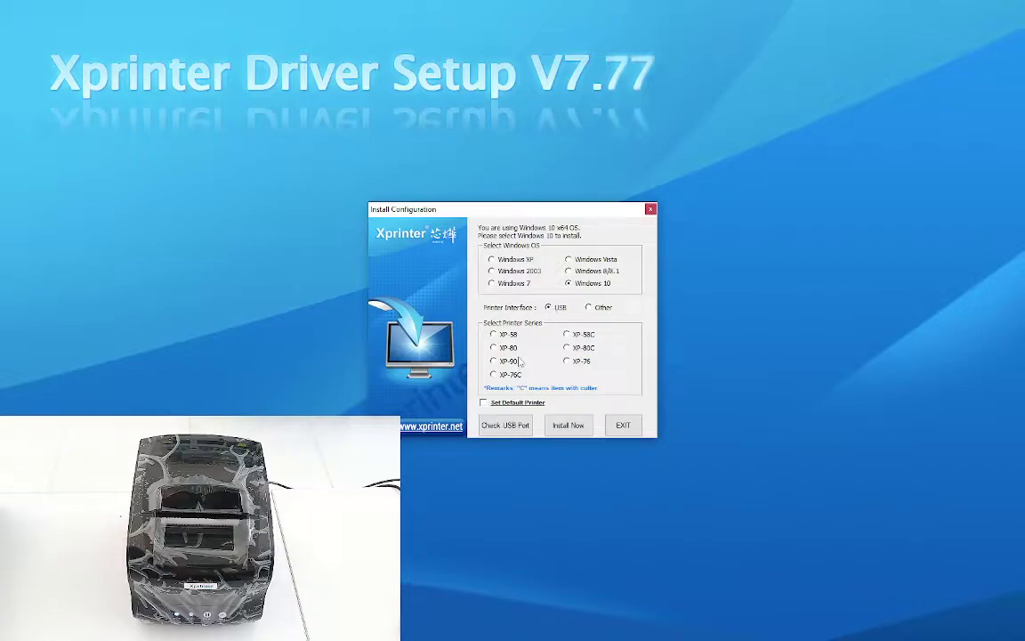
pyautogui.click(509, 429)
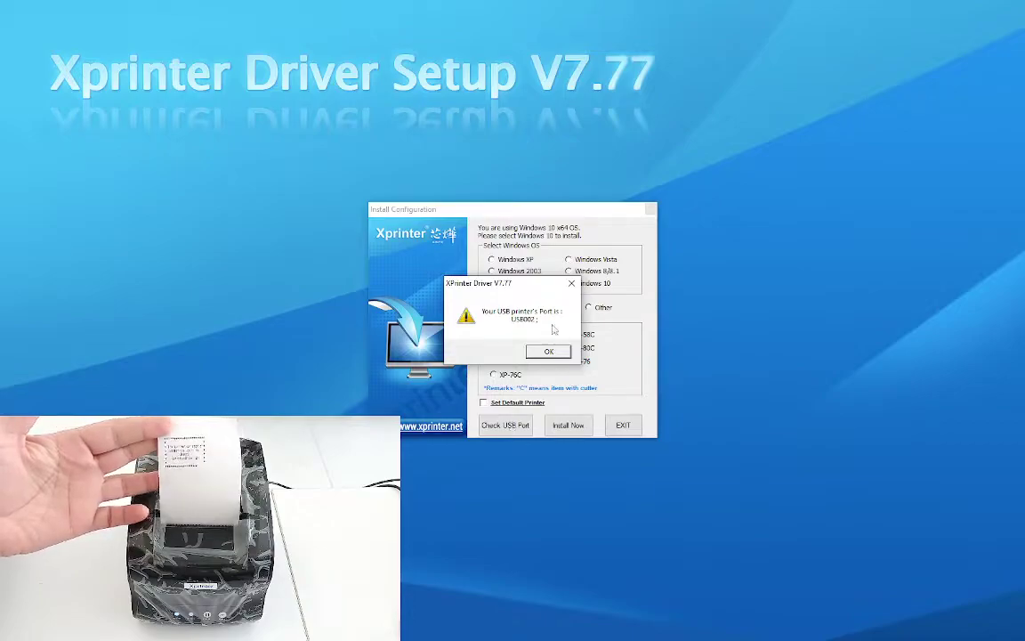
pyautogui.click(549, 351)
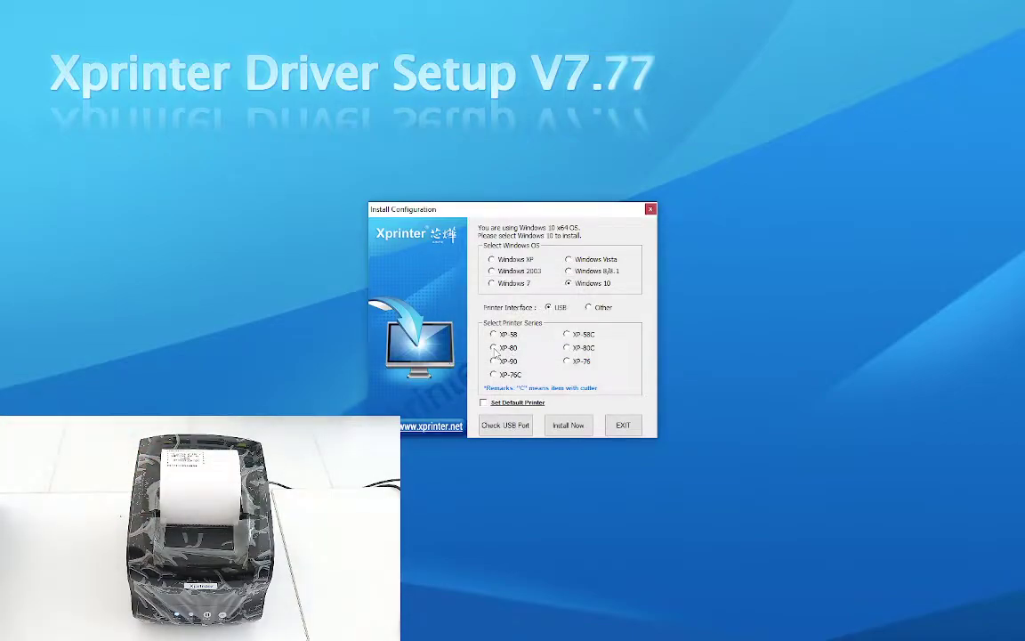
# Install the XP-80 model driver and print a test page
pyautogui.click(494, 348)
pyautogui.click(565, 426)
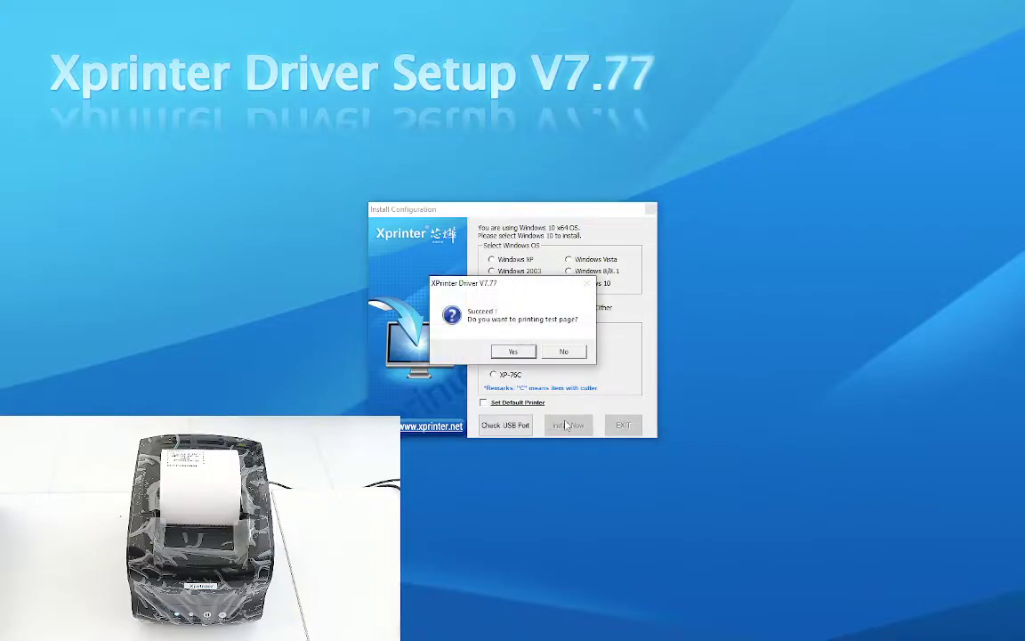
pyautogui.click(514, 352)
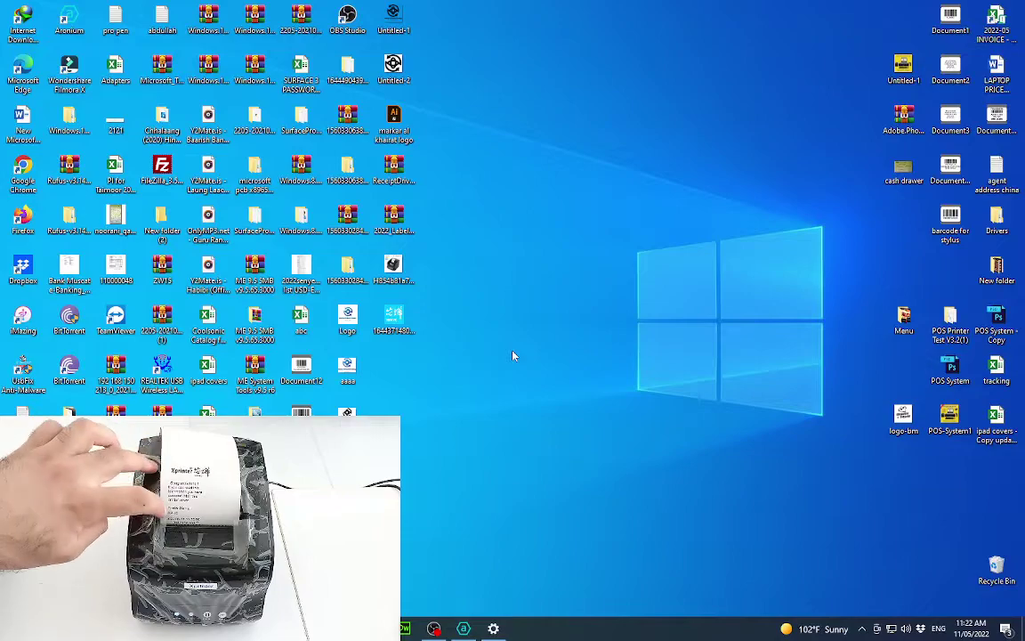
# Print a test page from the XP-80 entry in Printers & scanners
pyautogui.click(495, 629)
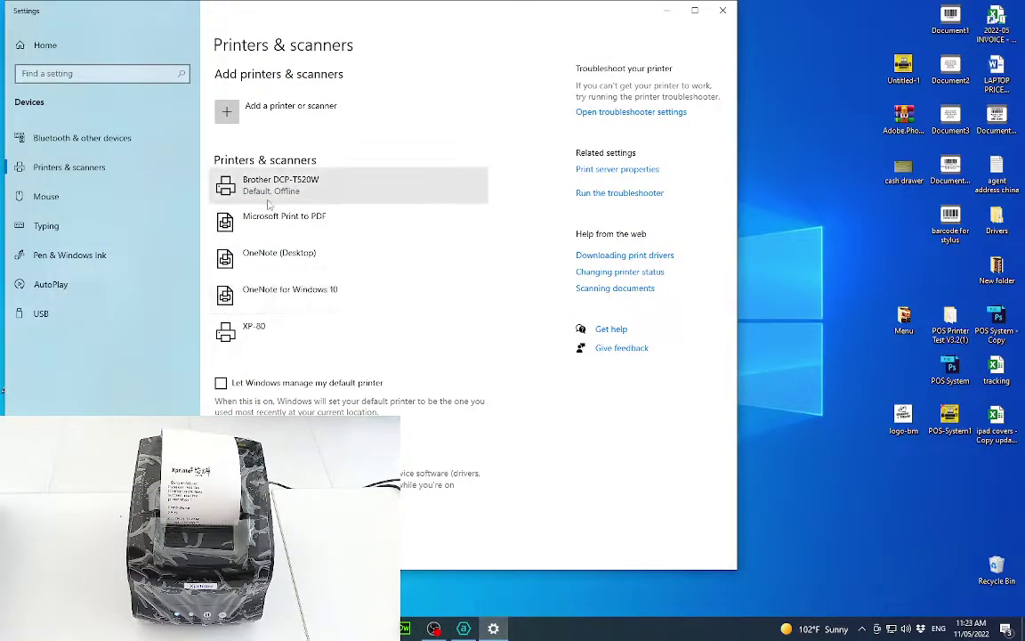
pyautogui.press('Tab')
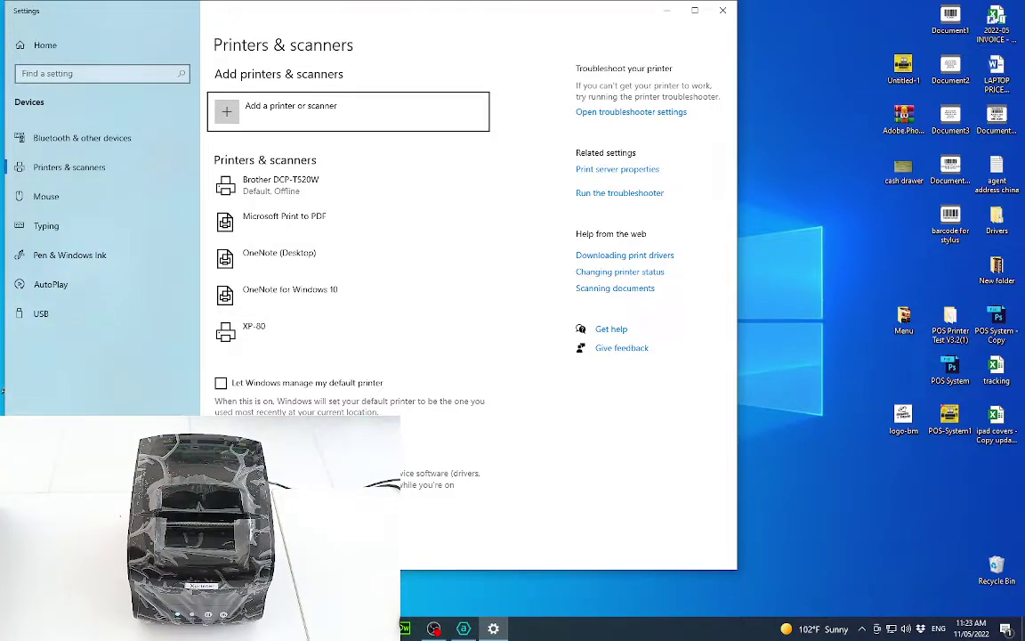
pyautogui.click(331, 333)
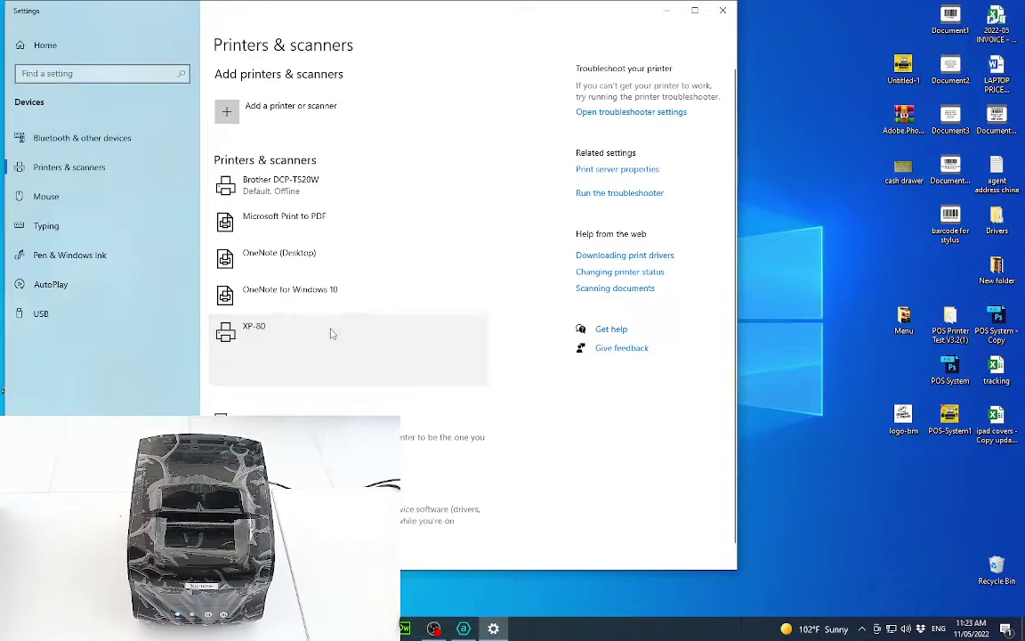
pyautogui.click(373, 368)
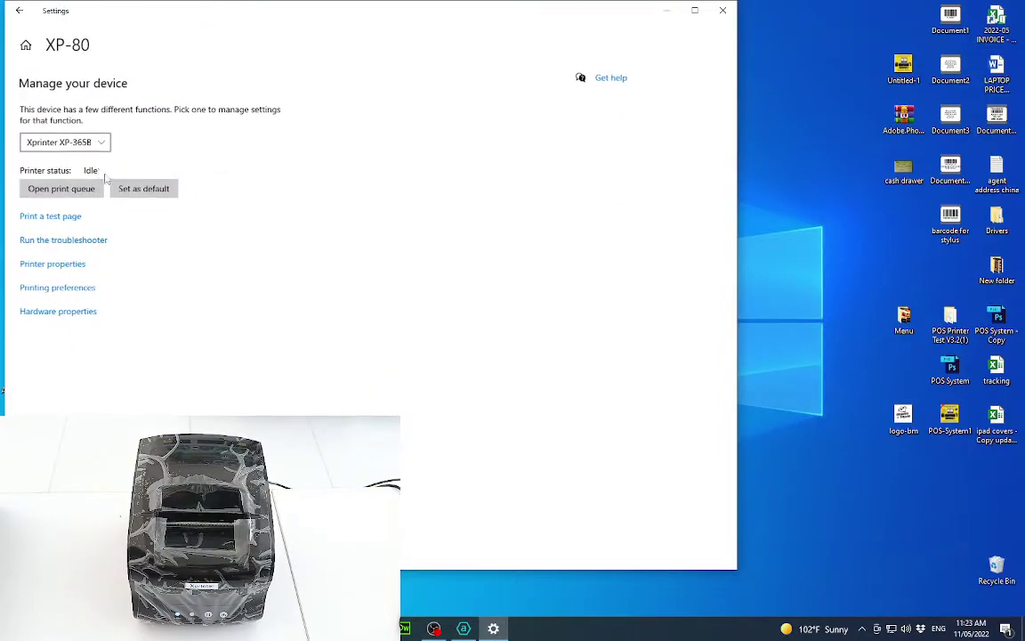
pyautogui.click(67, 142)
pyautogui.click(45, 160)
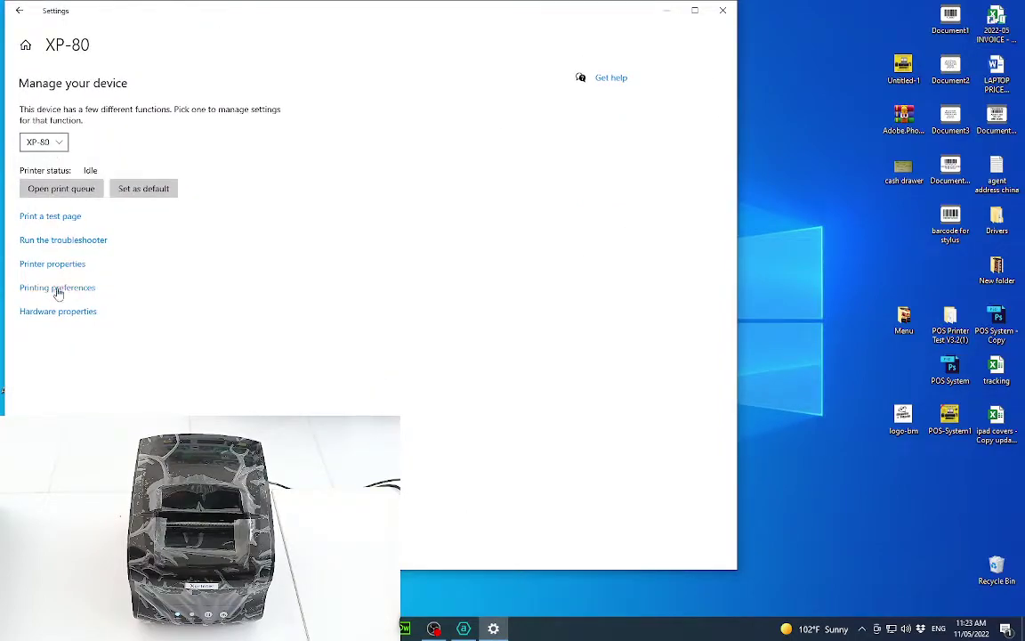
pyautogui.click(53, 216)
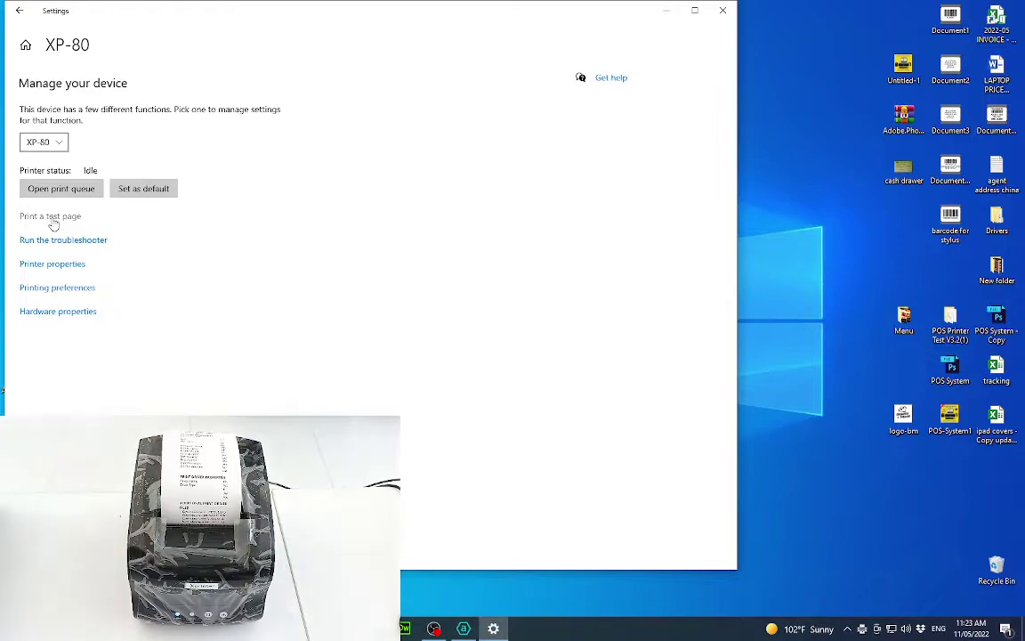
# In Print options, disable kitchen ticket printing and set the receipt printer to XP-80
pyautogui.click(463, 628)
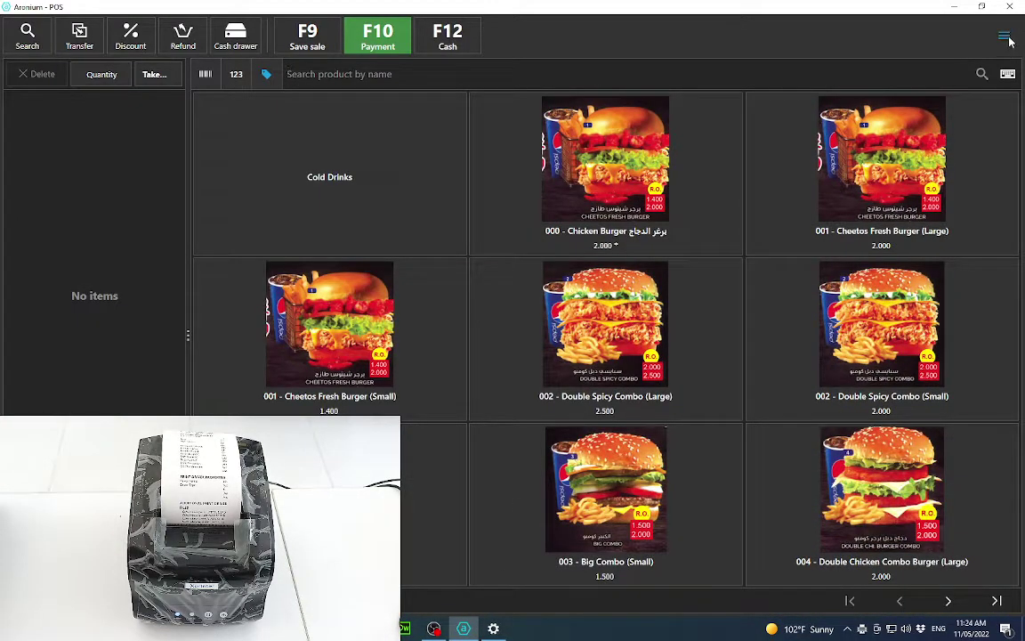
pyautogui.click(1004, 37)
pyautogui.click(878, 590)
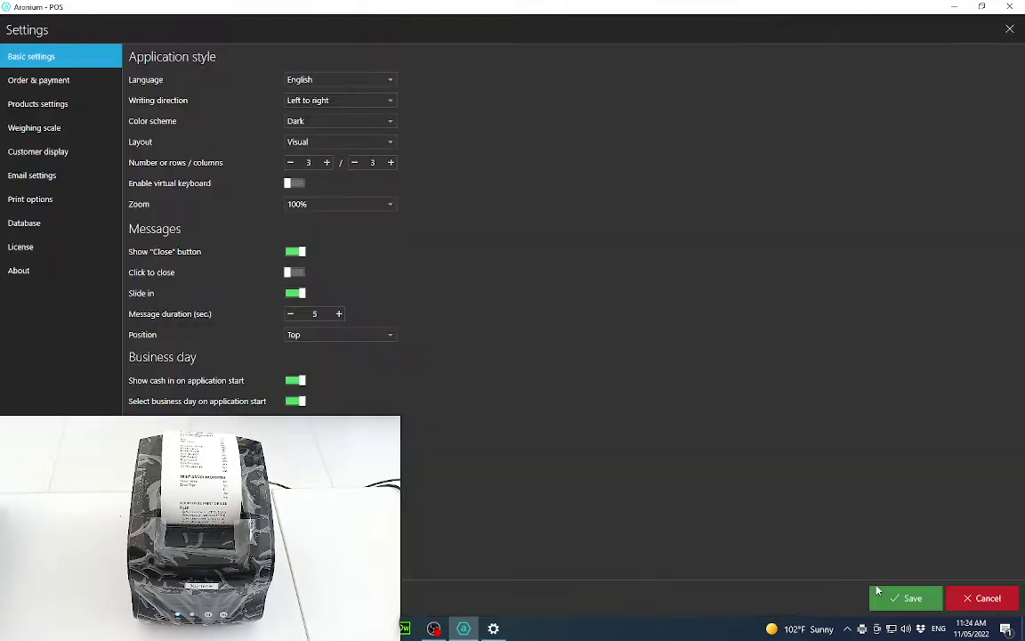
pyautogui.click(71, 199)
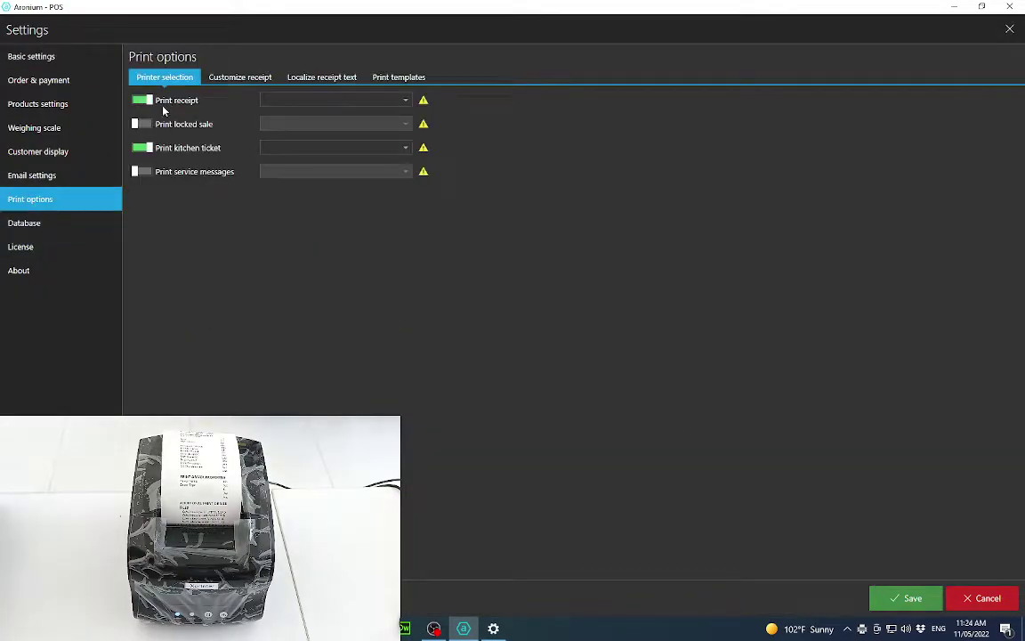
pyautogui.click(142, 148)
pyautogui.click(376, 100)
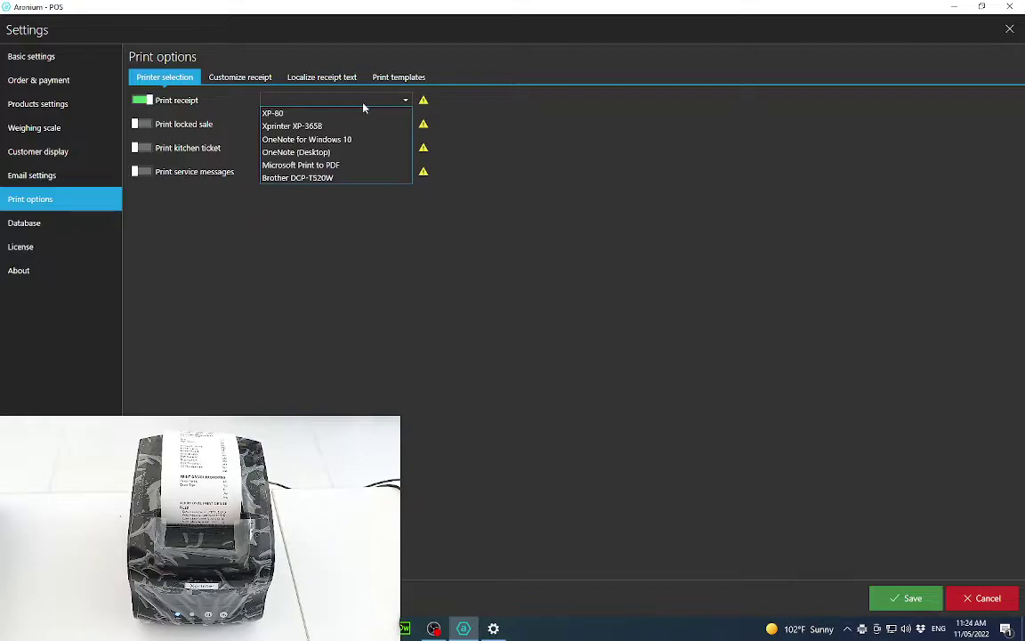
pyautogui.click(300, 111)
# Set XP-80 printer settings to Windows printer, 80 mm paper, Arial at 90%, and save
pyautogui.click(439, 101)
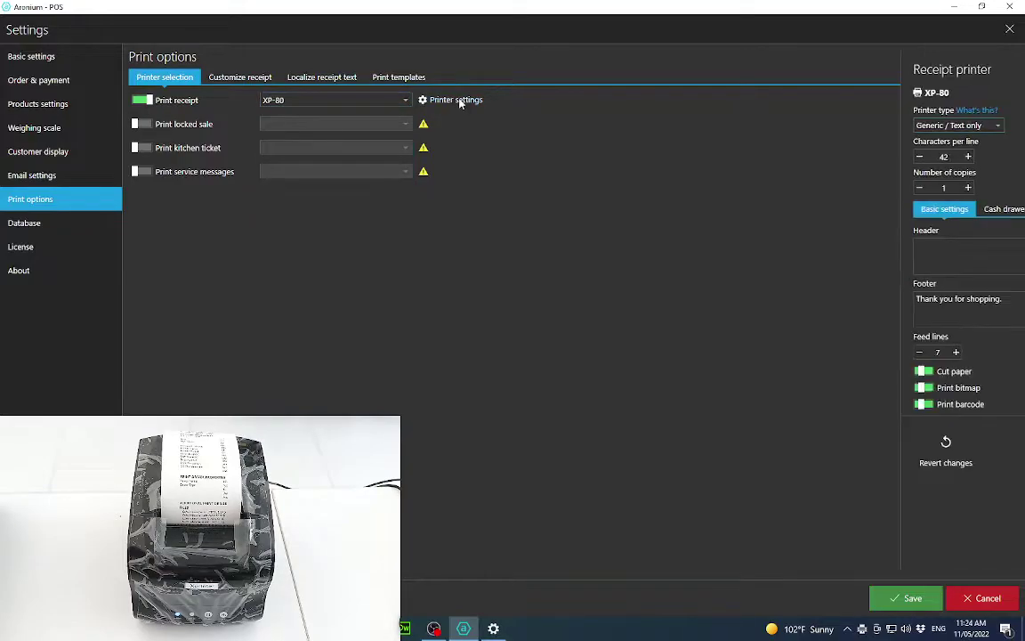
pyautogui.click(805, 125)
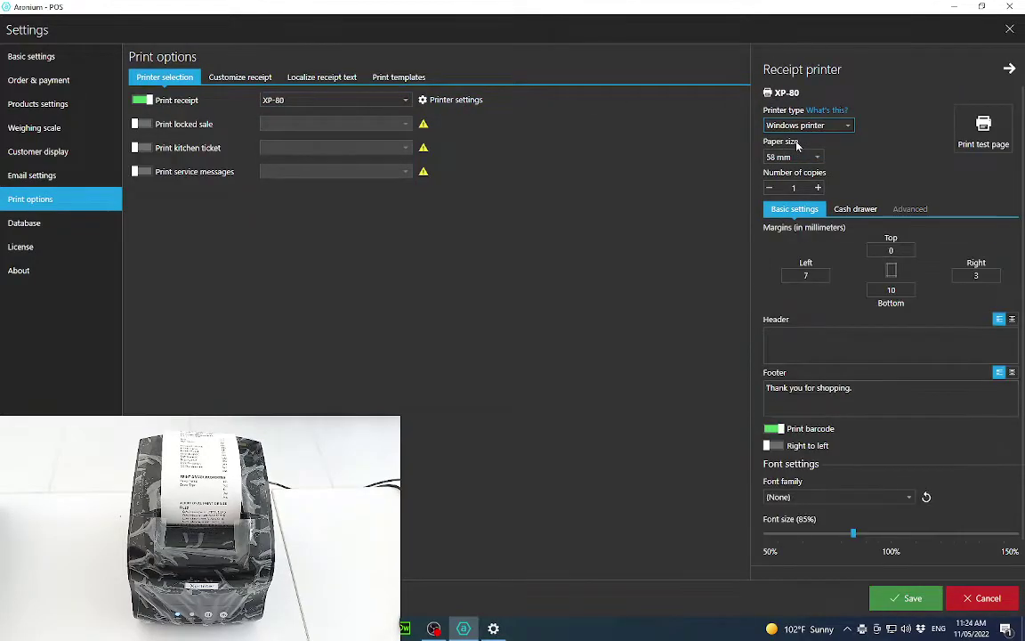
pyautogui.click(799, 157)
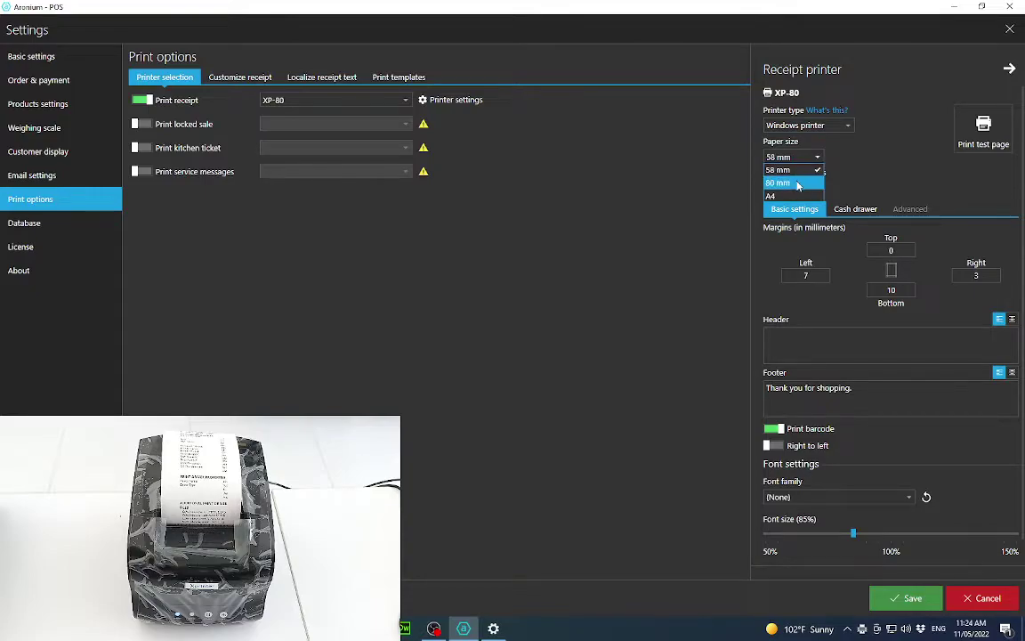
pyautogui.click(798, 183)
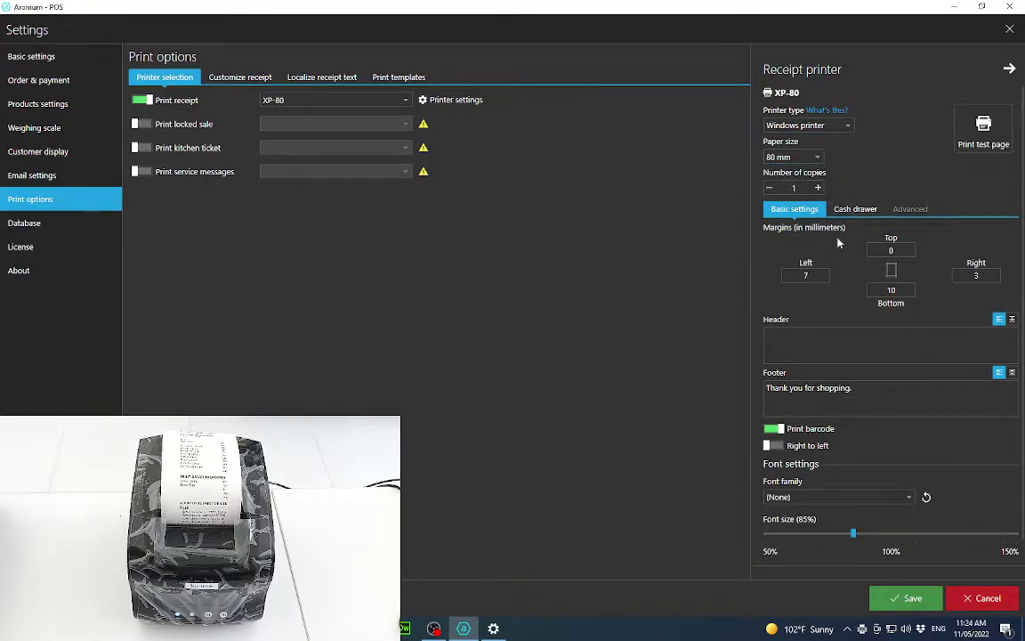
pyautogui.tripleClick(864, 394)
pyautogui.scroll(-1, 822, 429)
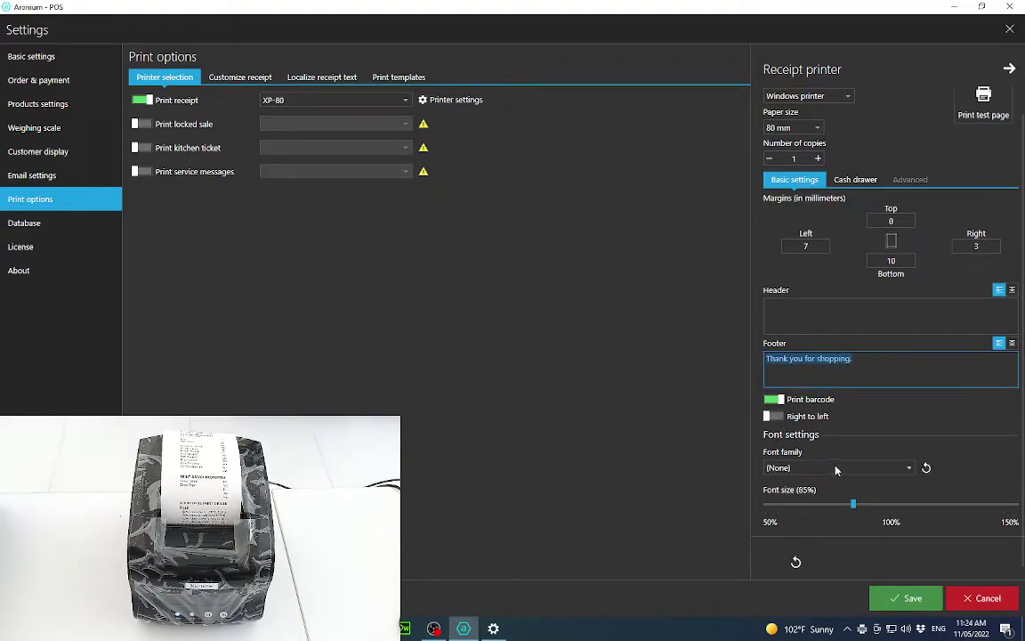
pyautogui.click(828, 468)
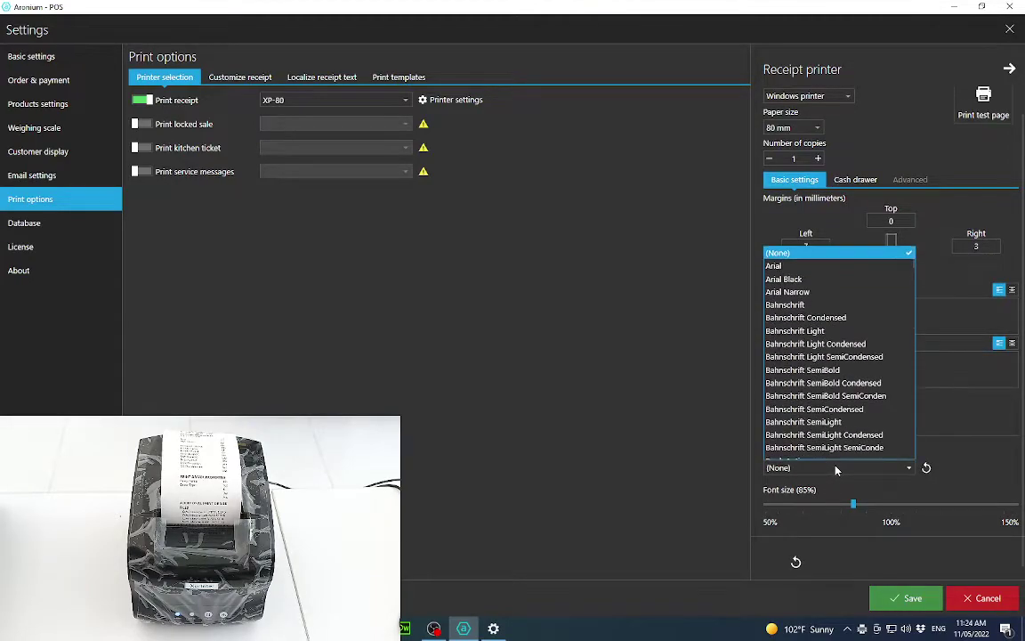
pyautogui.click(792, 265)
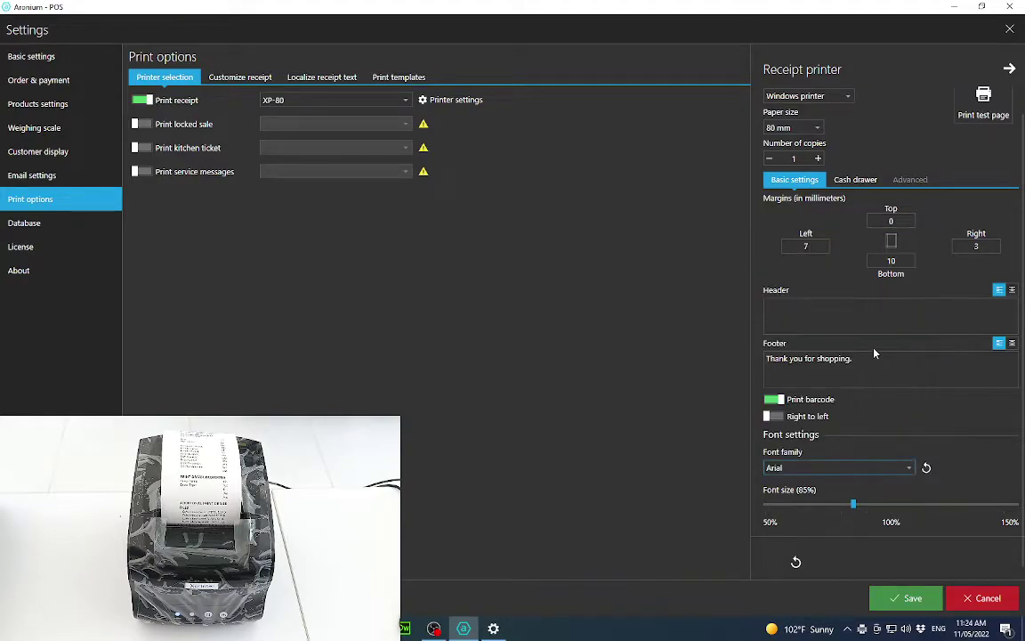
pyautogui.click(868, 504)
pyautogui.scroll(2, 890, 374)
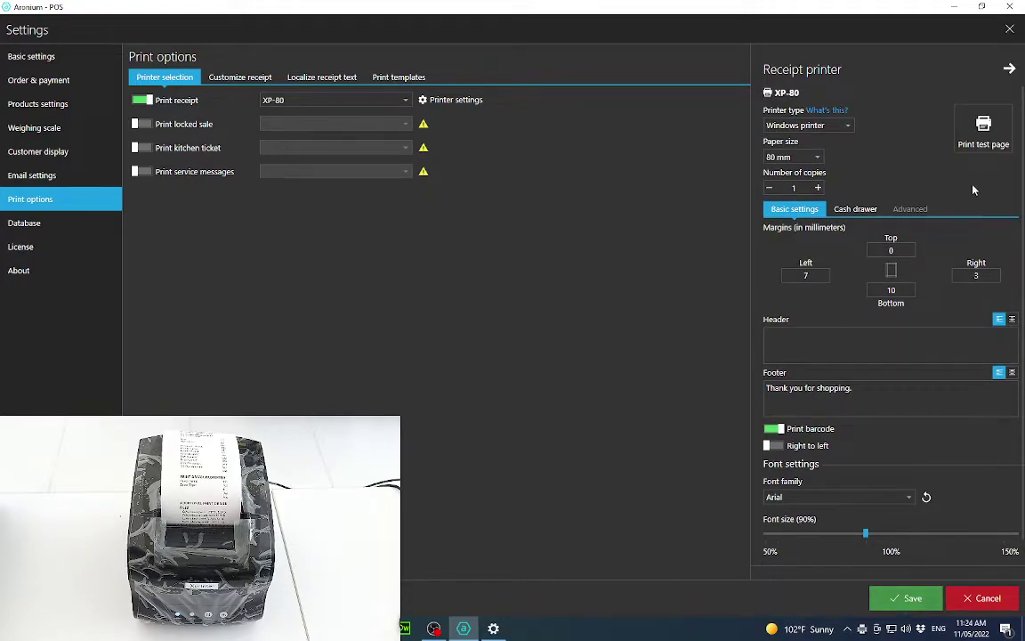
pyautogui.click(909, 597)
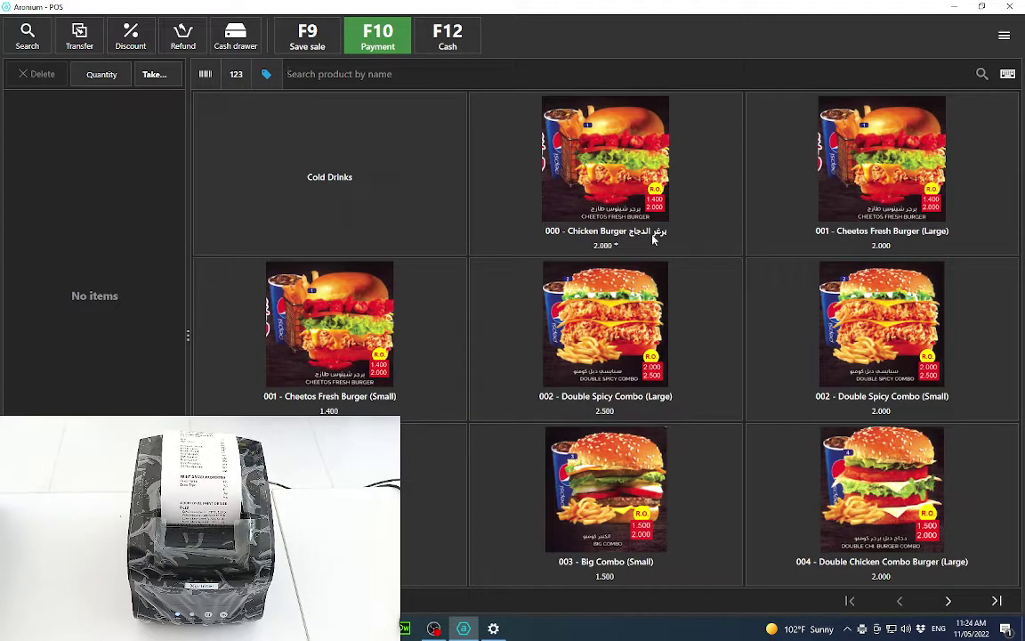
# Sell a Chicken Burger with Extra Sauce for cash and print the receipt
pyautogui.click(600, 196)
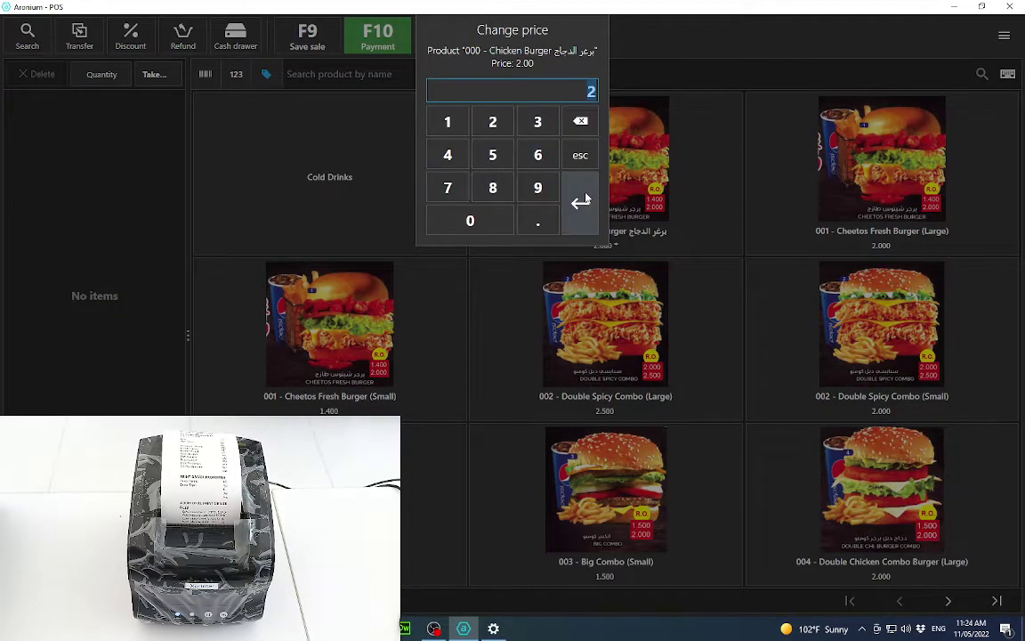
pyautogui.click(580, 204)
pyautogui.click(28, 104)
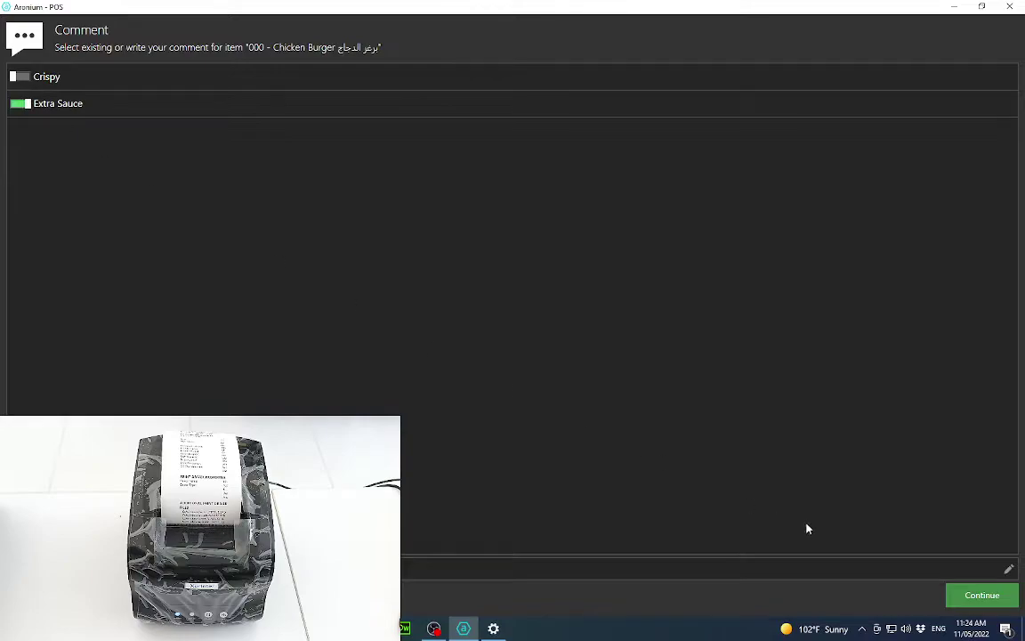
pyautogui.click(981, 595)
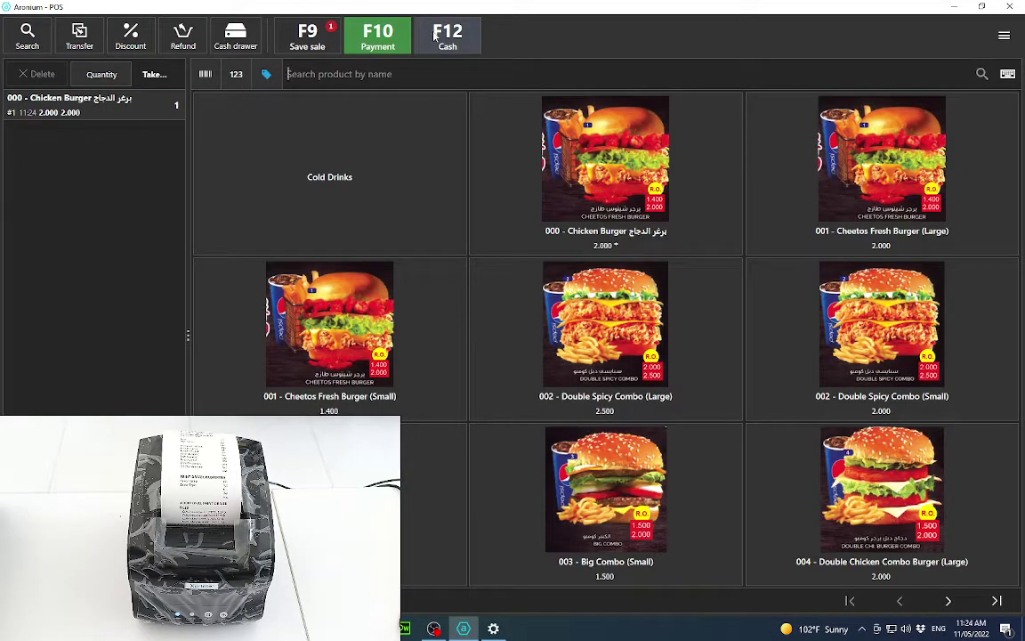
pyautogui.click(435, 34)
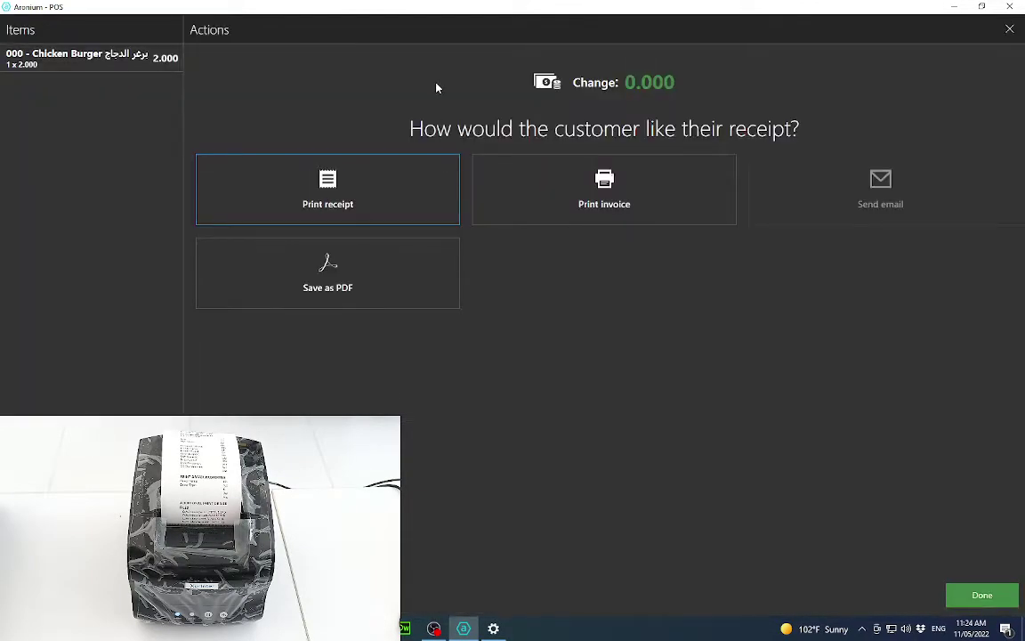
pyautogui.click(351, 187)
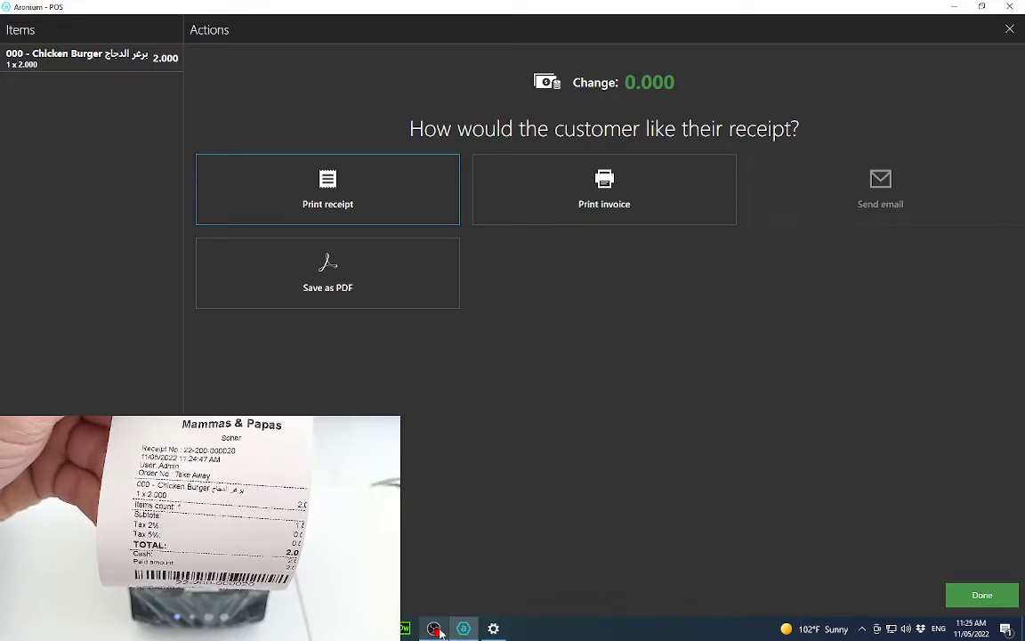
# Dismiss the Actions screen to return to an empty sales screen
pyautogui.press('Escape')
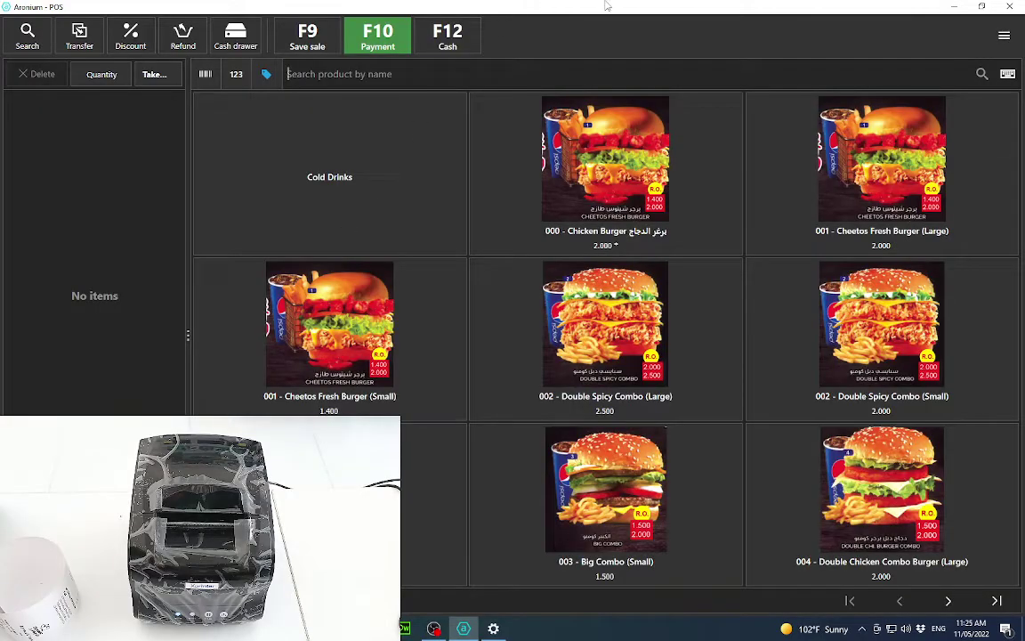